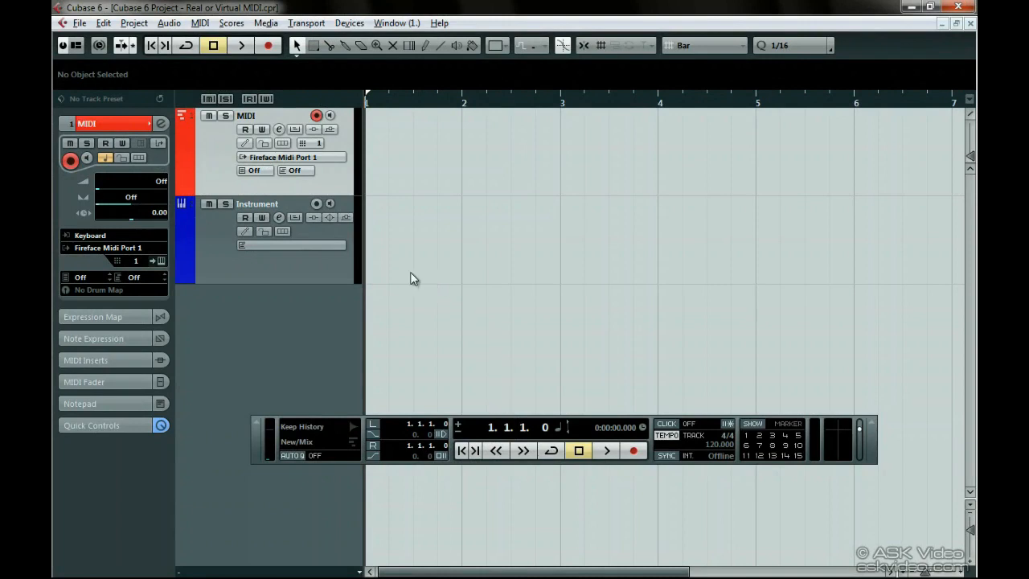
Compare the Instrument and MIDI tracks, and review the MIDI track's output ports while keeping Fireface Midi Port 1.
click(345, 267)
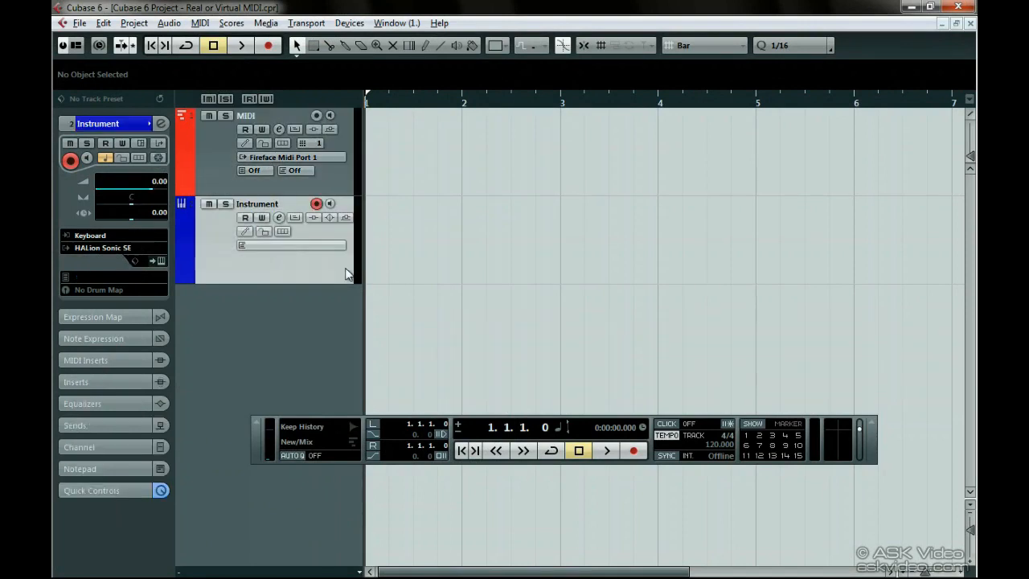
click(350, 184)
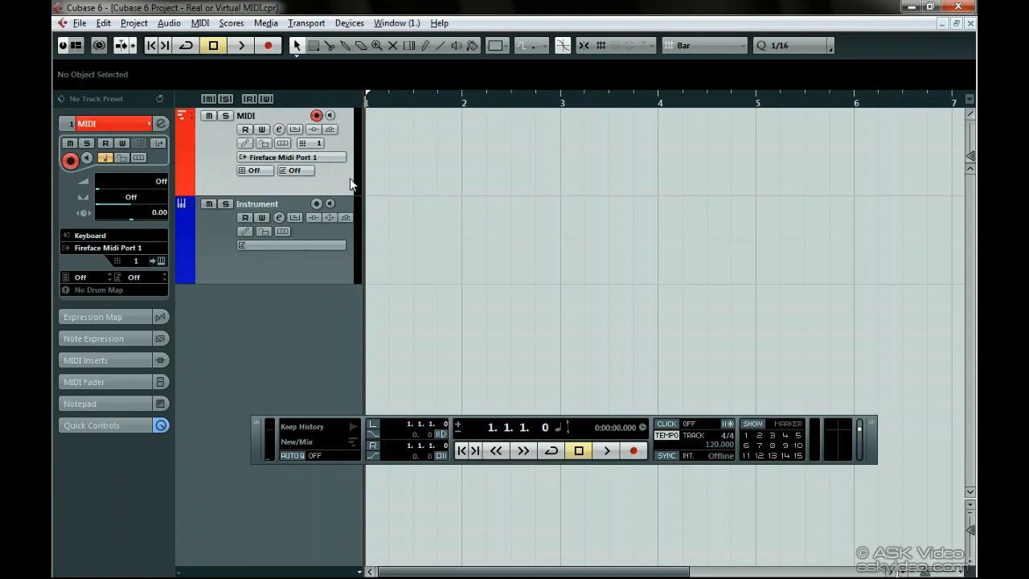
click(320, 157)
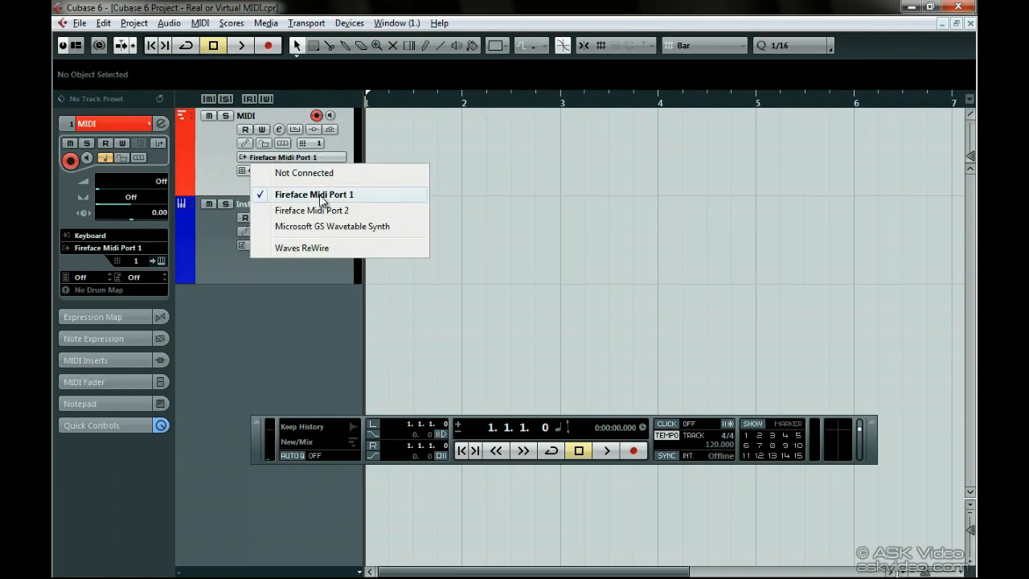
click(319, 194)
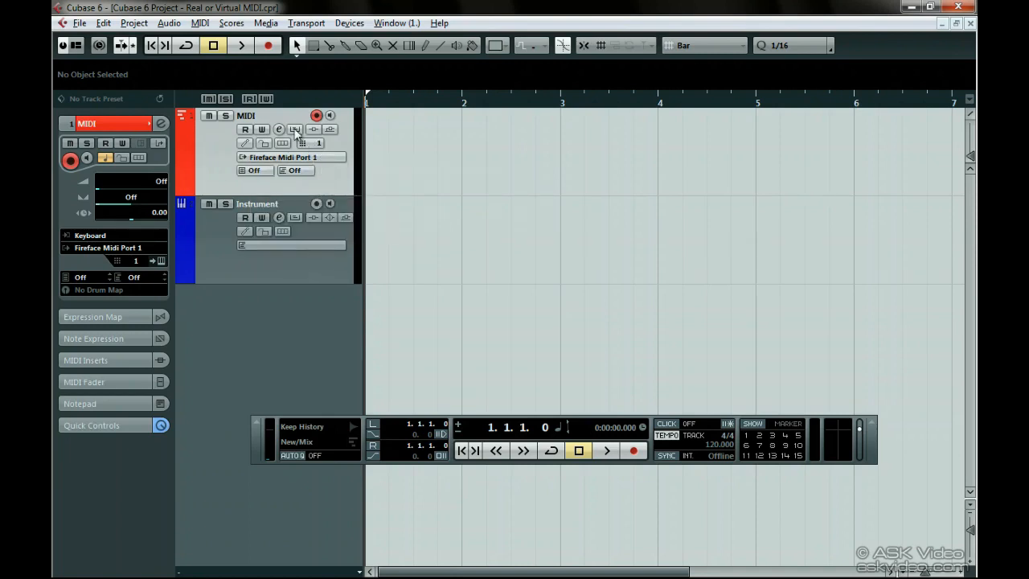
Examine the VST instruments and synths available for the Instrument track without changing its assignment.
click(294, 208)
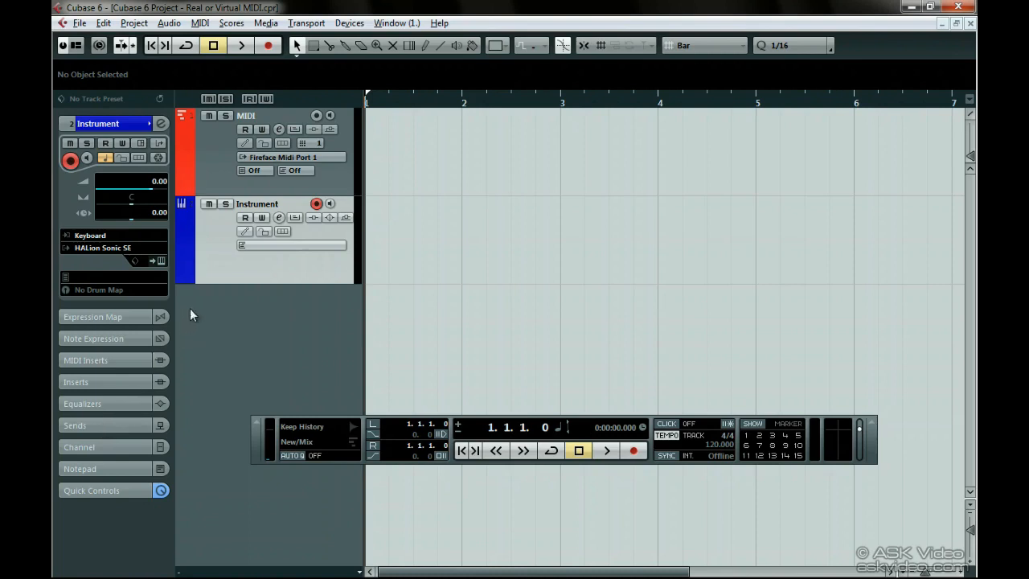
click(129, 252)
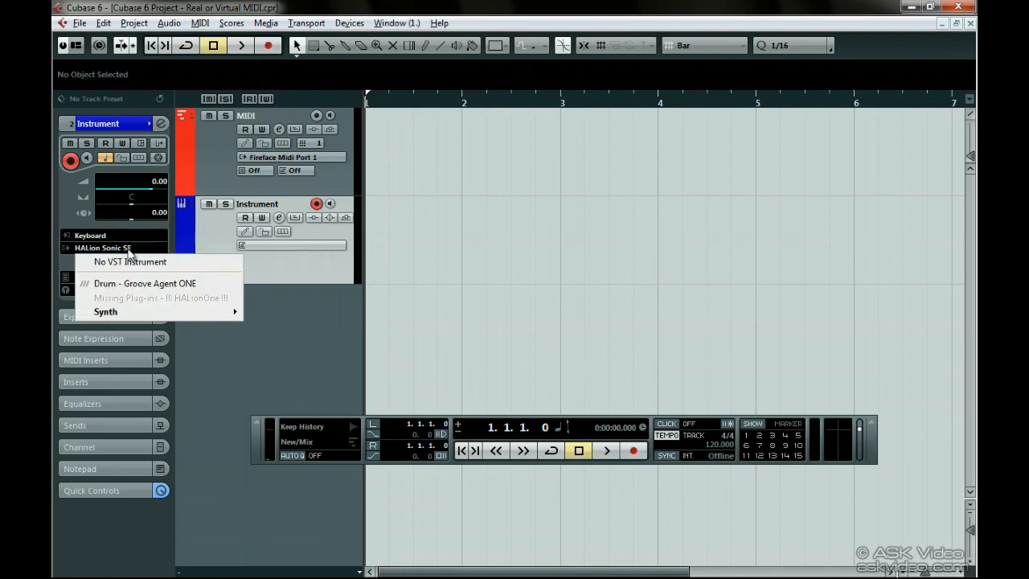
mouse_move(128, 317)
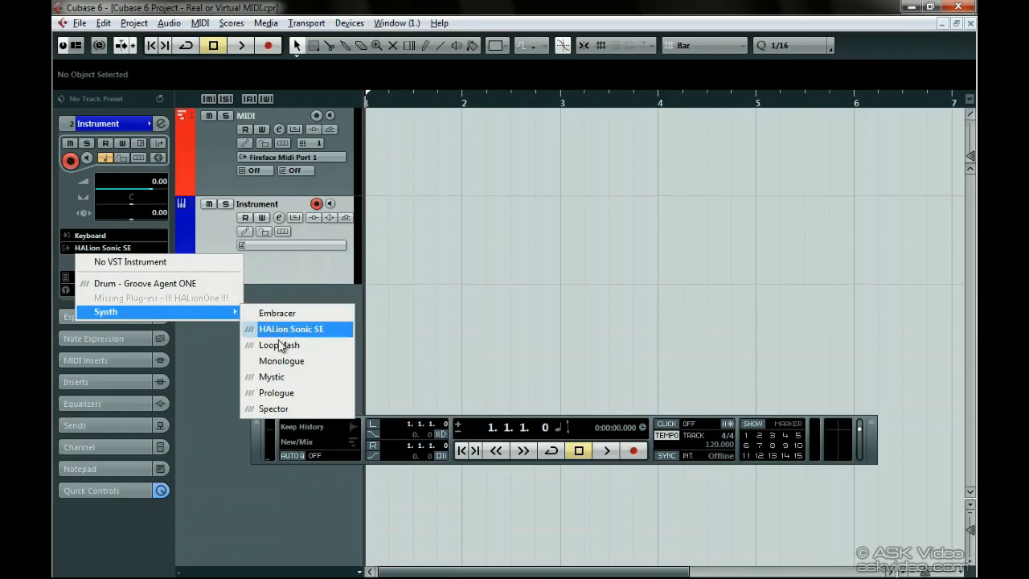
click(275, 293)
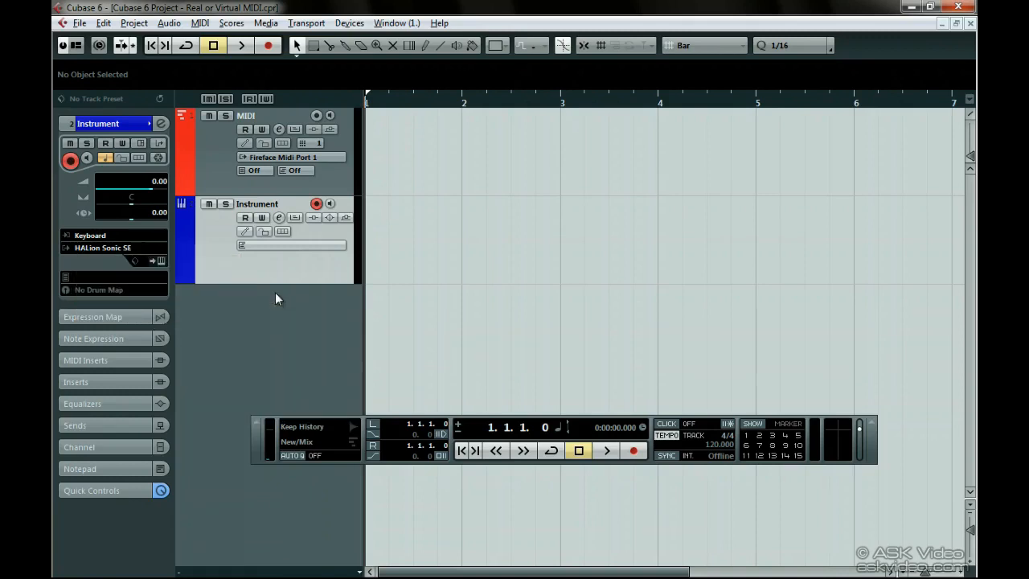
Check the MIDI track's output routing choices in its inspector settings, keeping Fireface Midi Port 1.
click(272, 190)
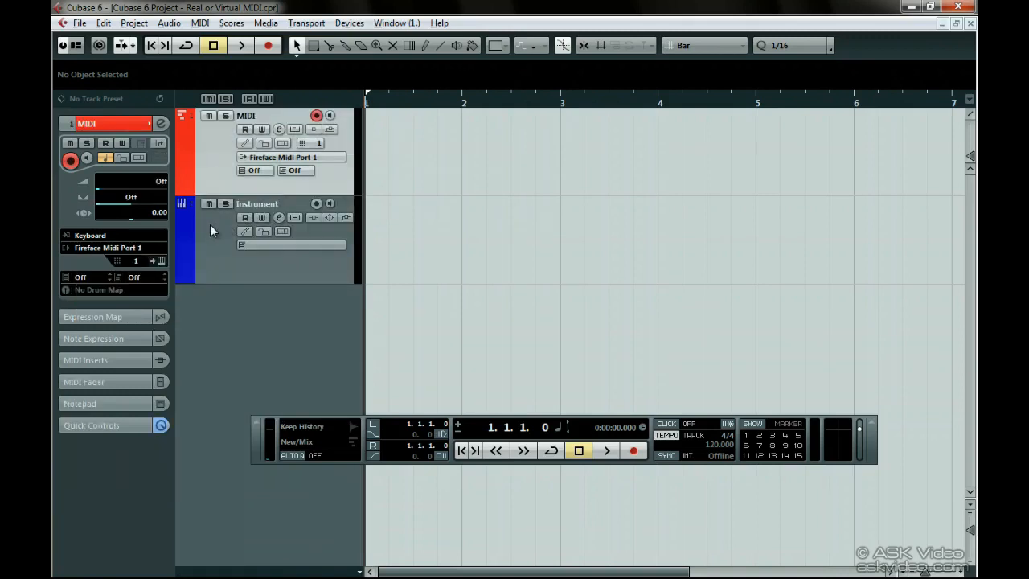
click(149, 243)
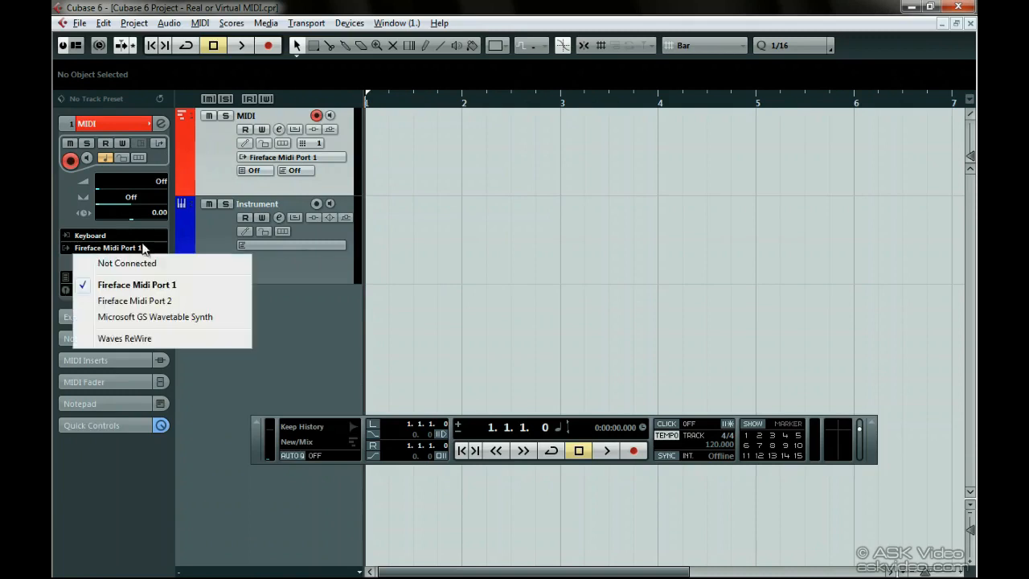
click(137, 285)
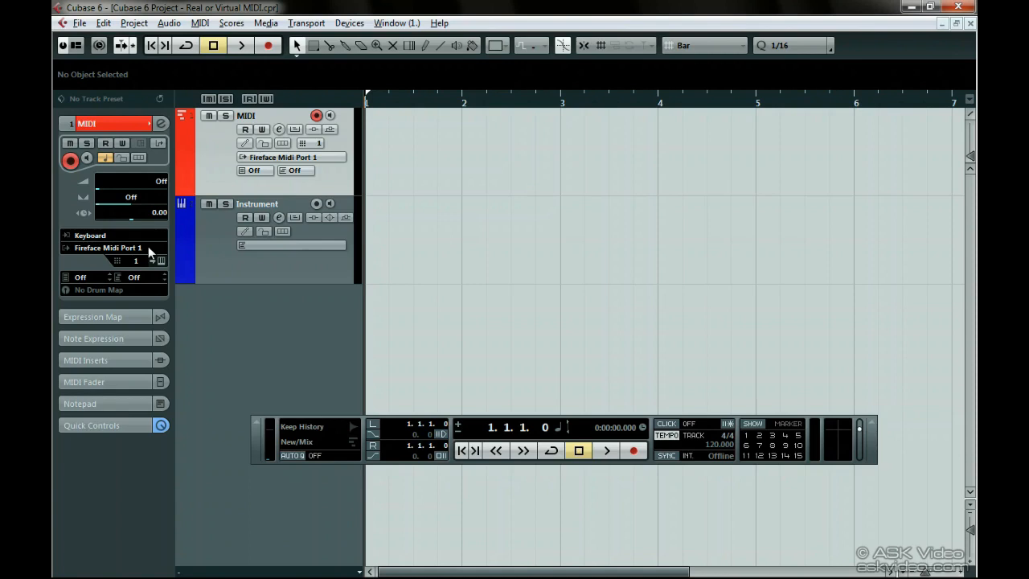
Load the HALion Sonic SE synth into slot 1 of the VST Instruments rack, declining the creation of a MIDI track.
click(347, 22)
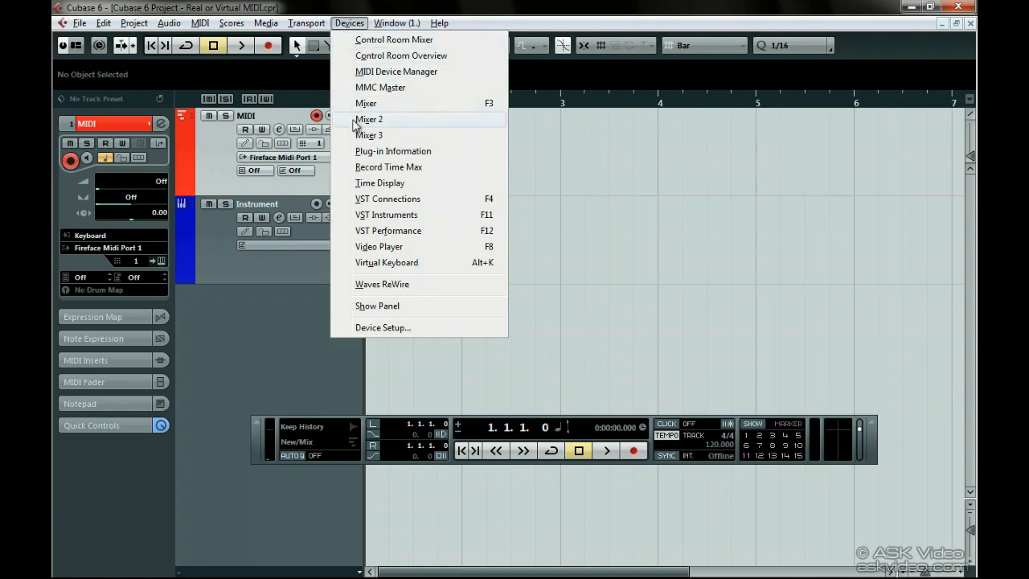
click(368, 216)
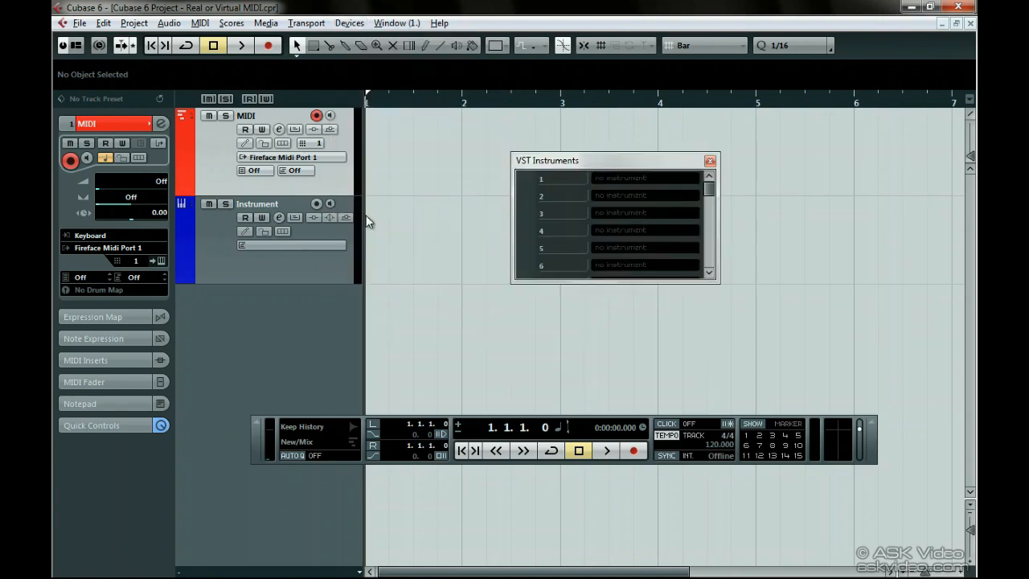
click(618, 178)
mouse_move(629, 245)
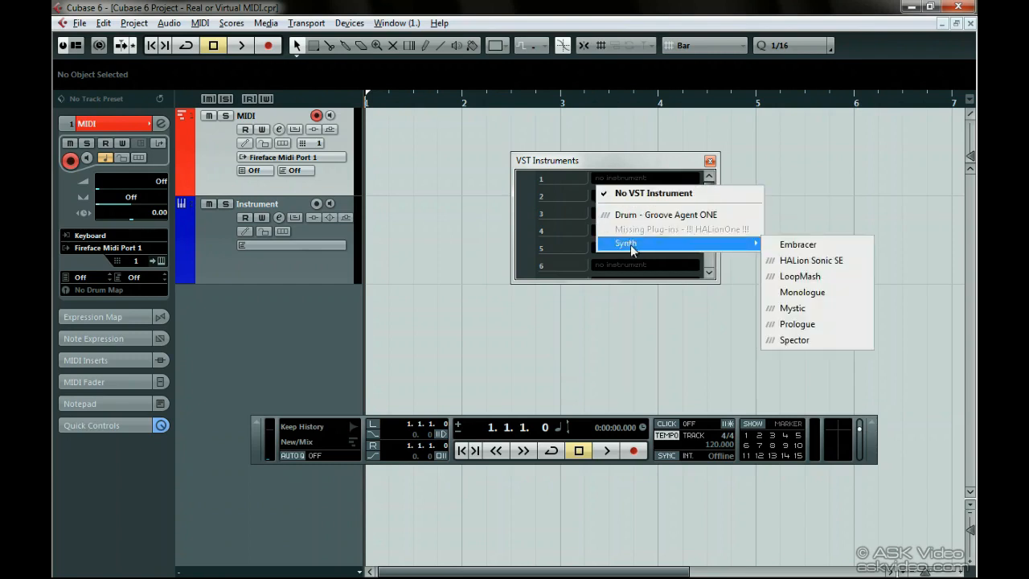
click(816, 262)
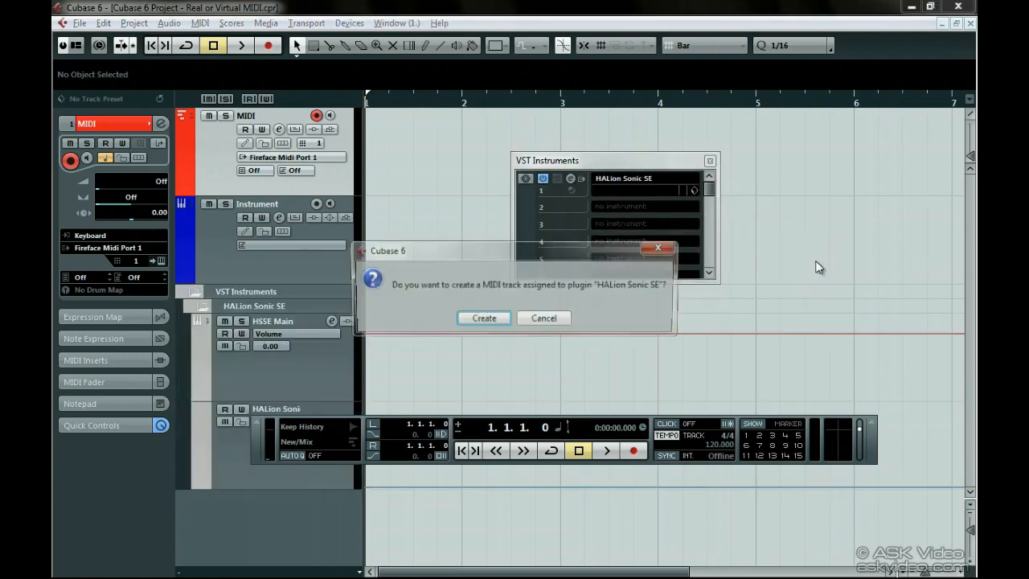
click(544, 319)
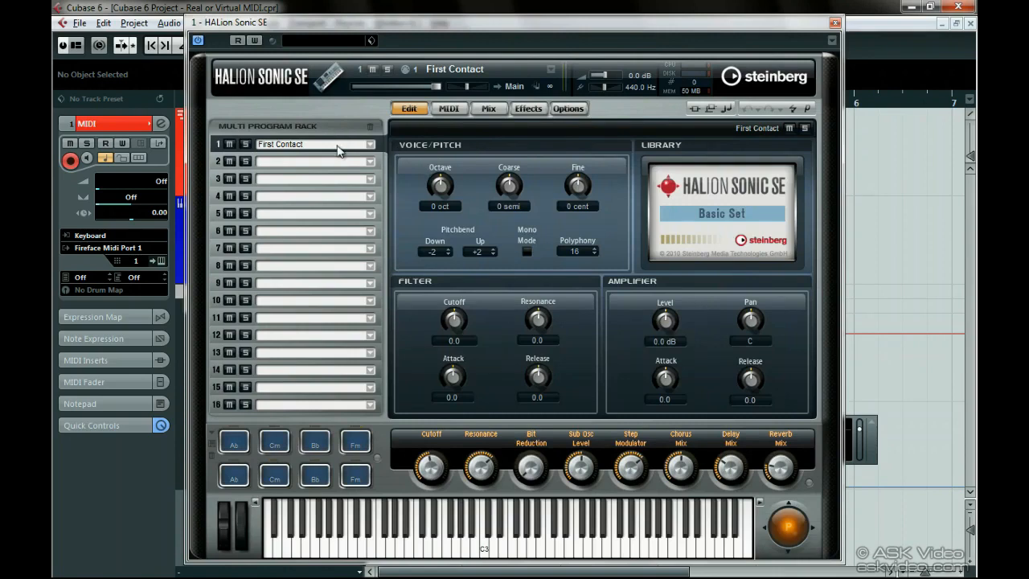
Load the 1990s Synth Strings program into slot 1 of HALion Sonic SE and close the instrument's window.
click(371, 146)
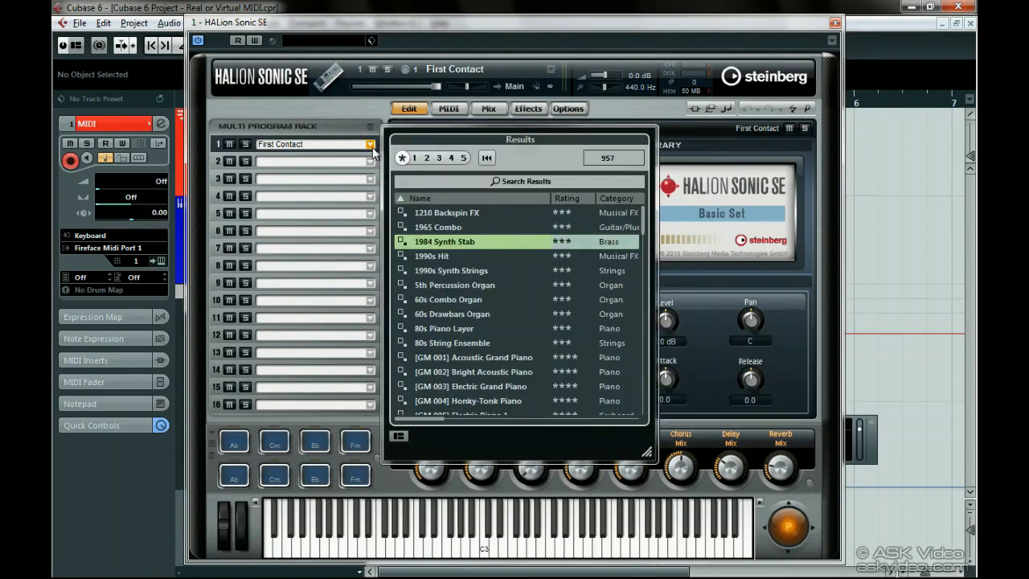
click(448, 250)
click(456, 272)
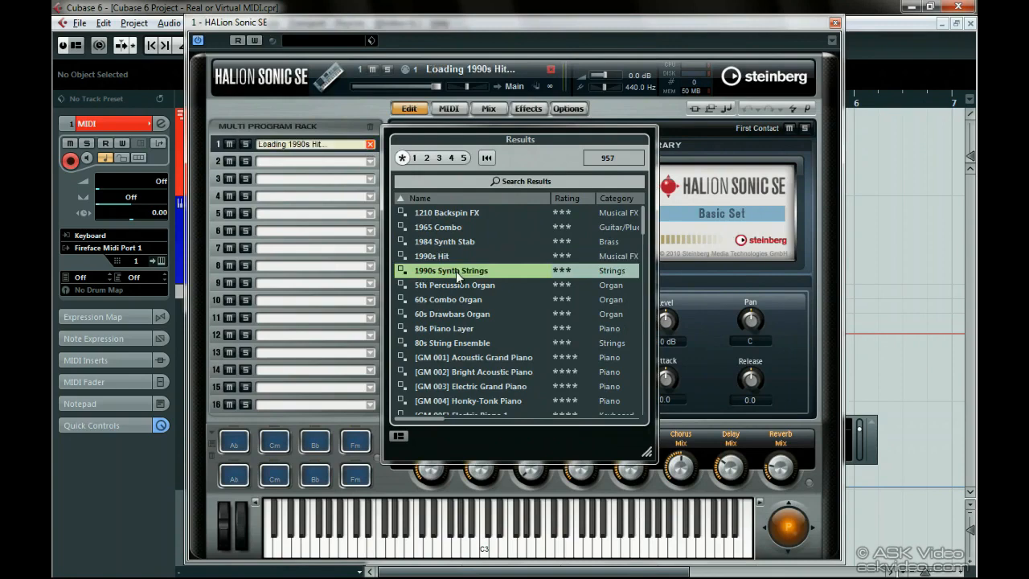
click(455, 271)
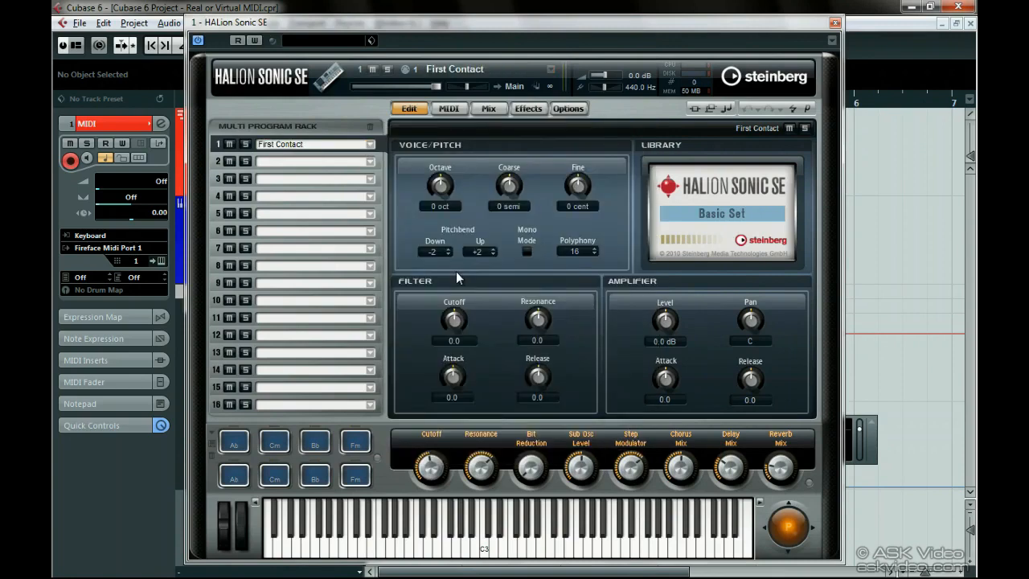
click(834, 22)
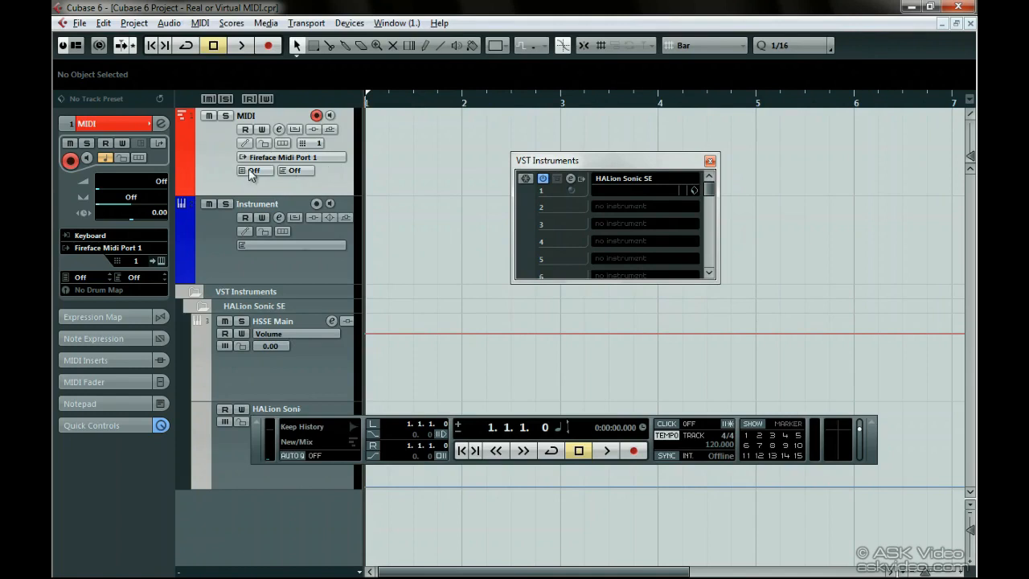
Route the MIDI track's output to 1 - HALion Sonic SE - MIDI.
click(131, 251)
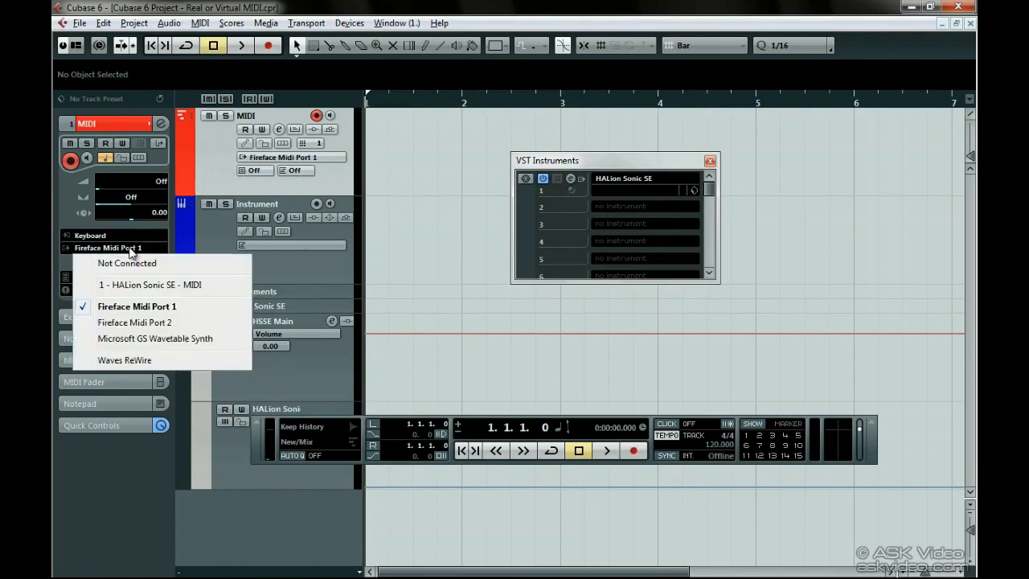
click(131, 285)
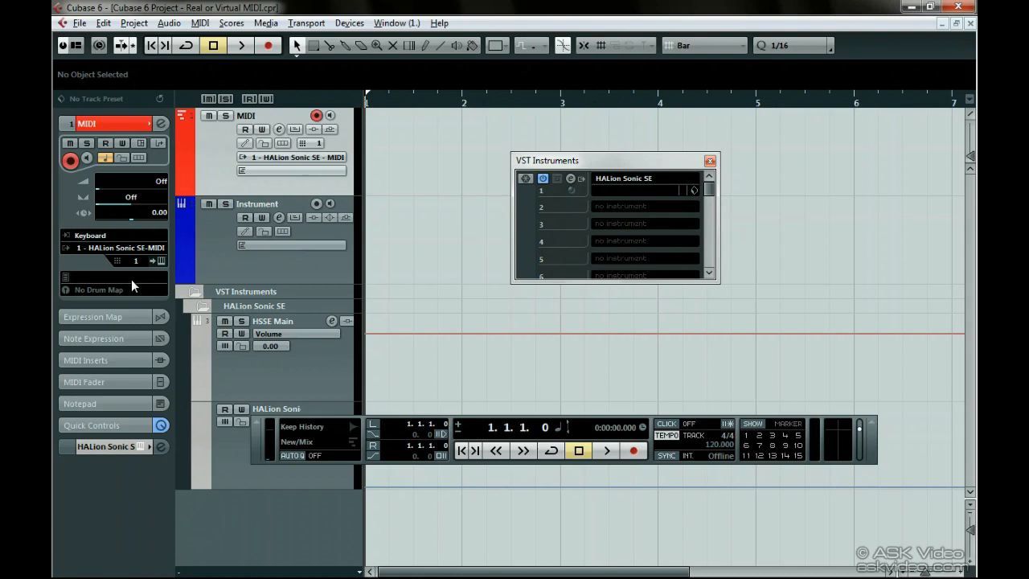
Examine the VST instrument choices offered when adding an instrument track, and leave without adding one.
click(207, 256)
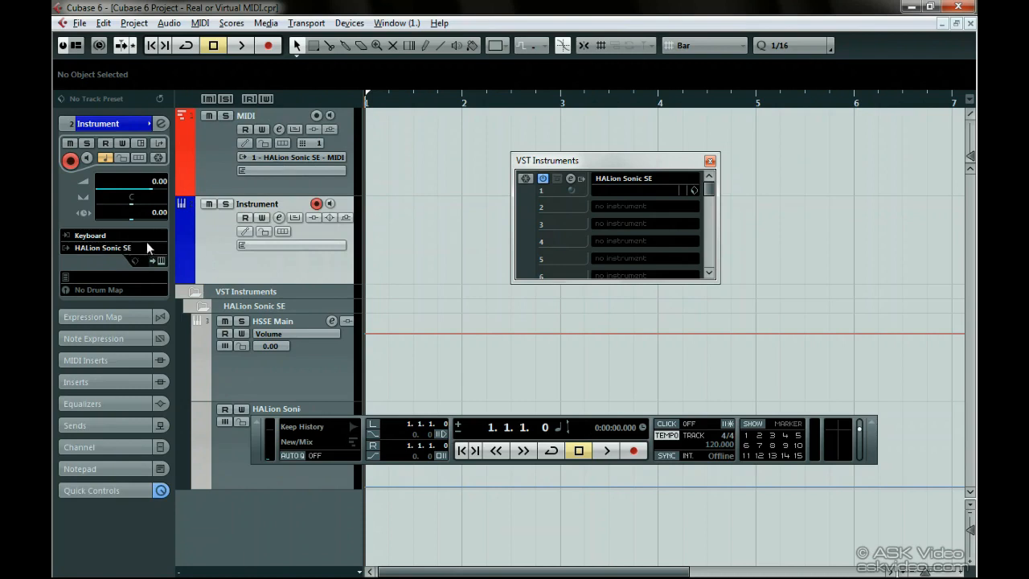
right_click(193, 234)
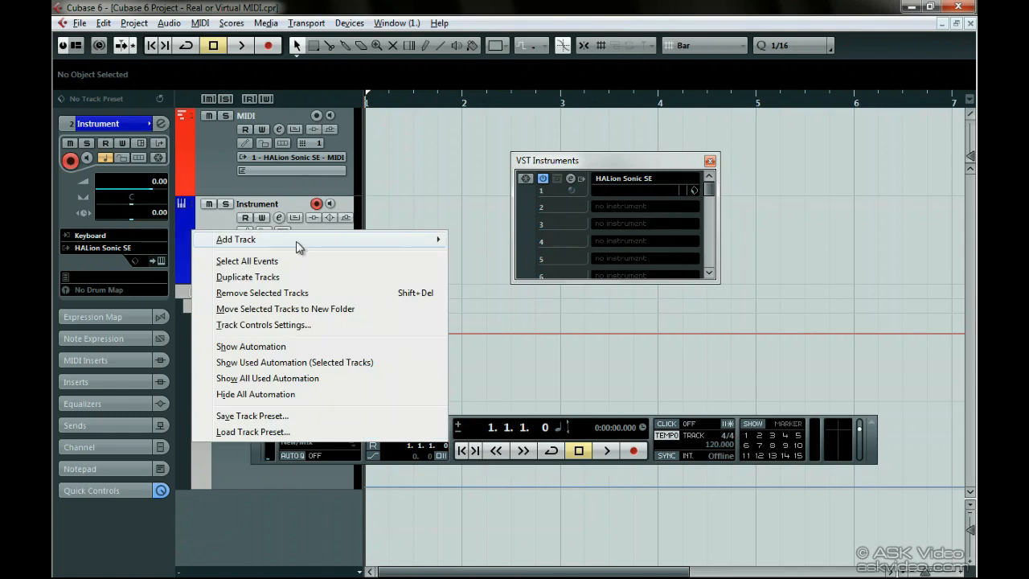
mouse_move(317, 246)
click(474, 255)
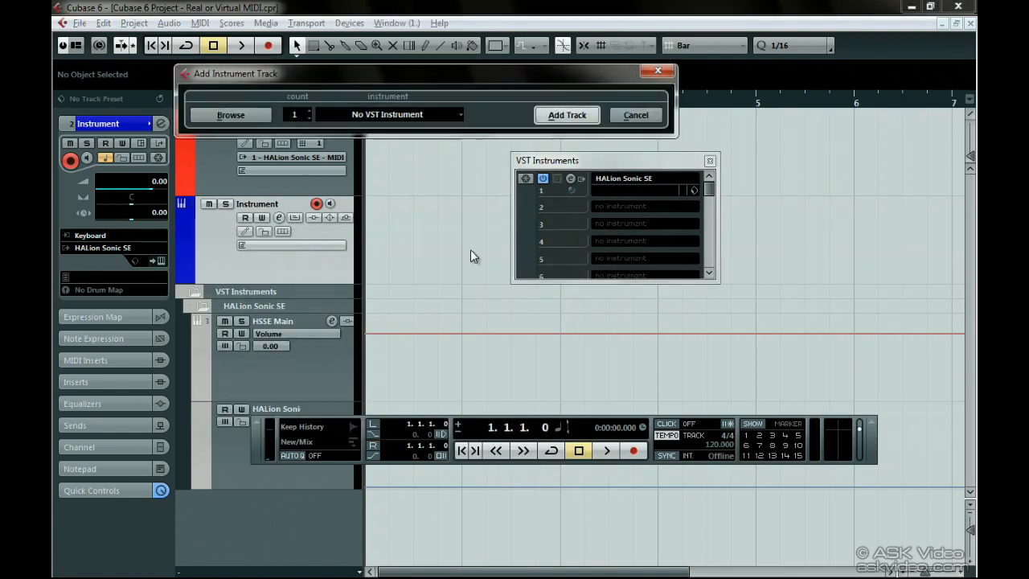
click(405, 118)
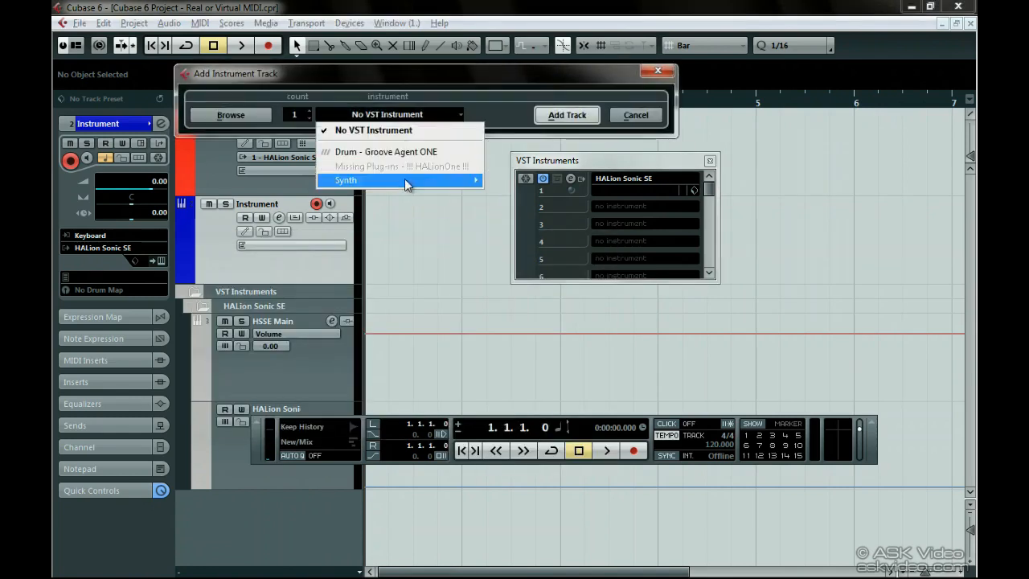
click(410, 109)
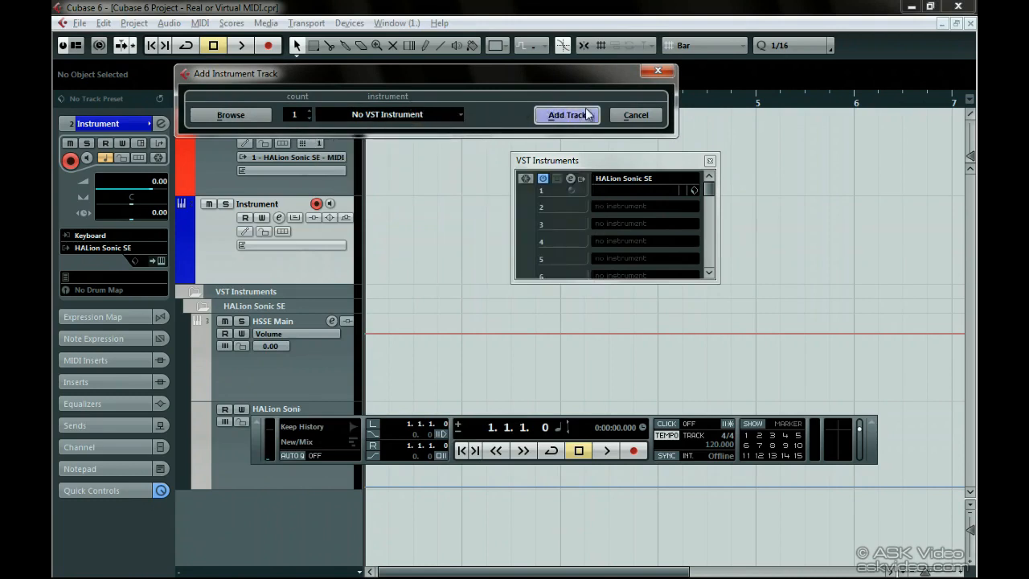
click(617, 115)
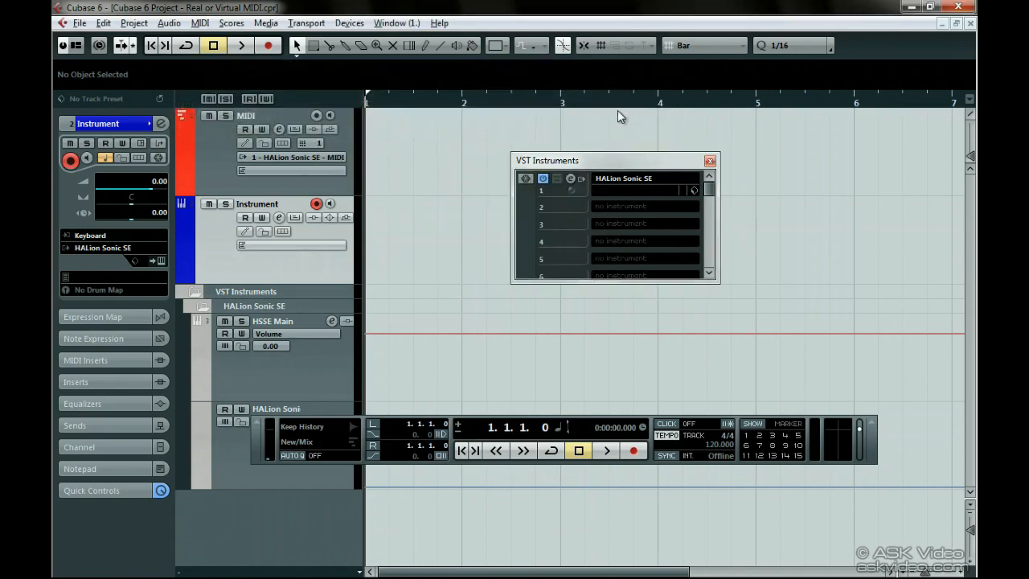
Compare the routing settings of the MIDI and Instrument tracks, and close the VST Instruments rack.
click(217, 143)
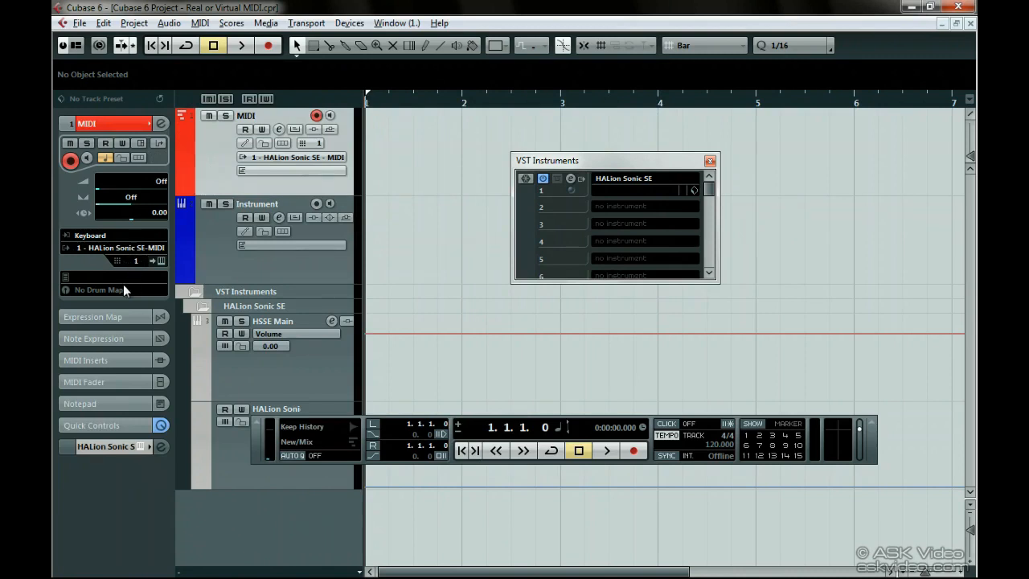
click(215, 264)
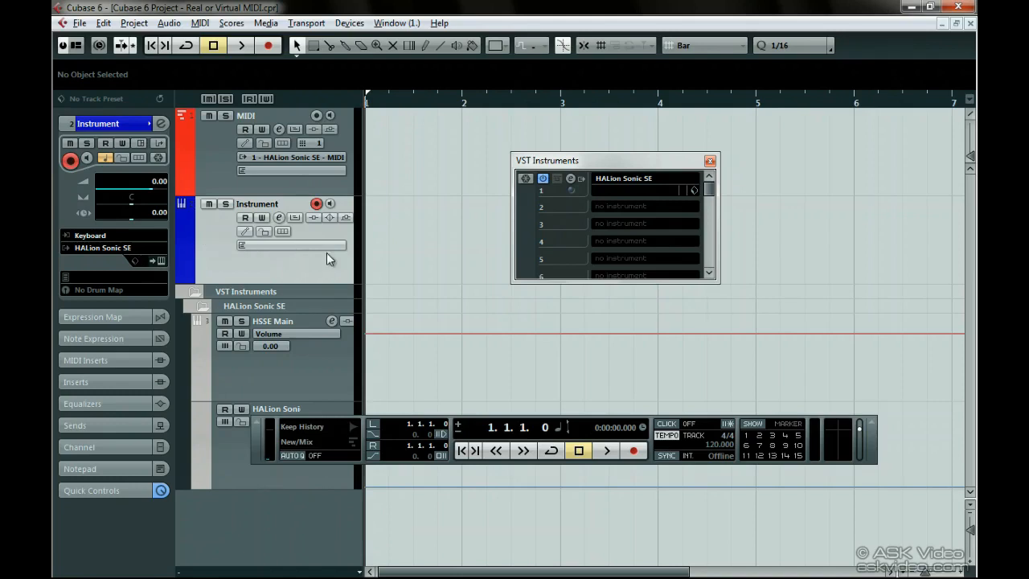
click(710, 161)
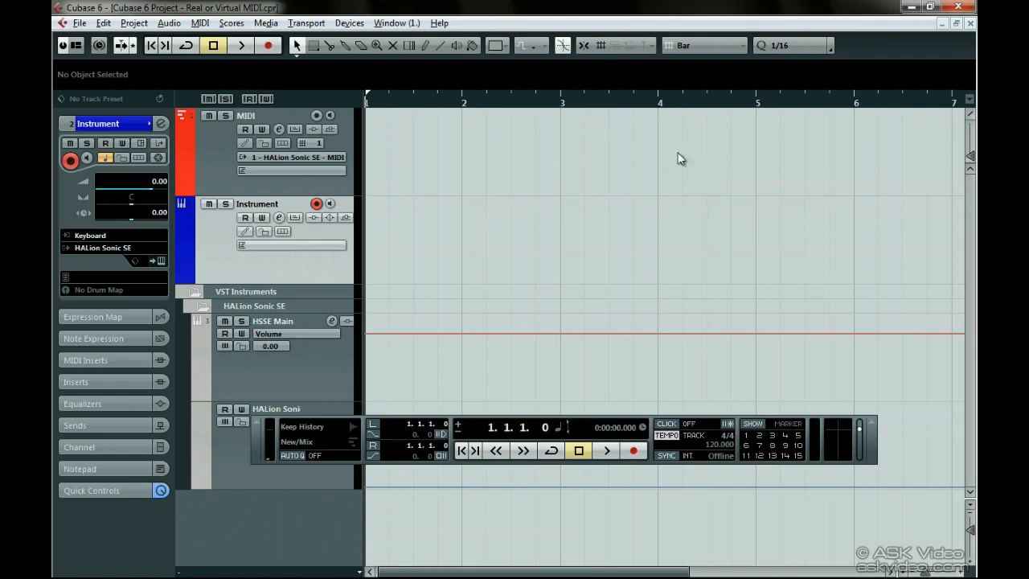
Inspect the MIDI, Instrument and HSSE Main channels in the Mixer and close it.
click(359, 25)
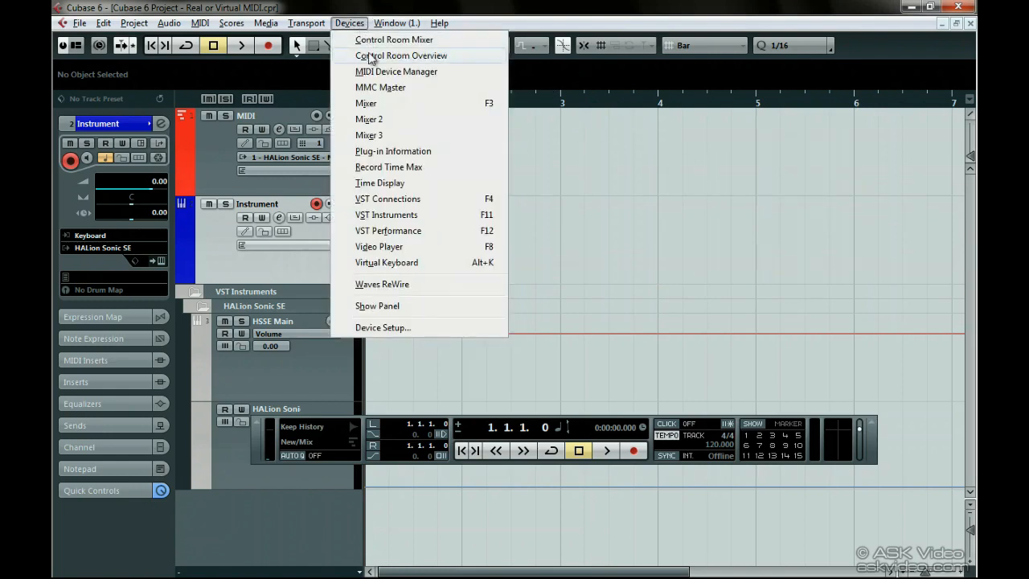
click(366, 103)
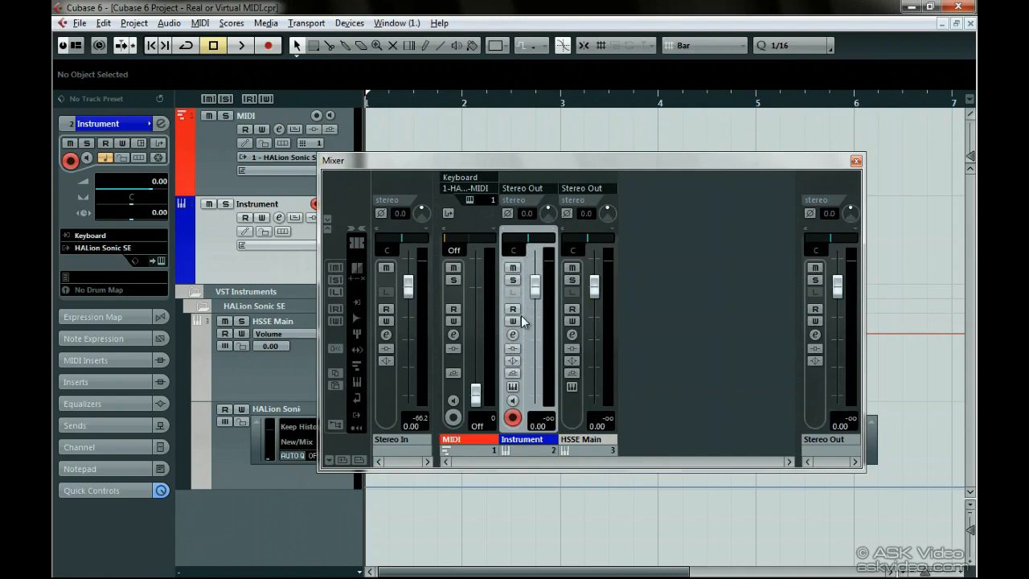
click(856, 162)
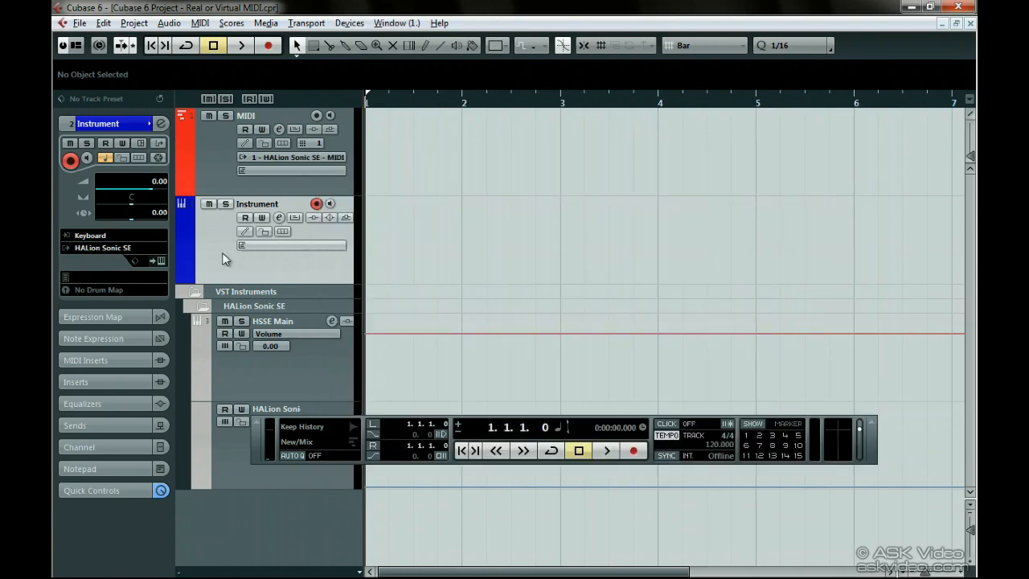
Show the automation lane of the Instrument track.
click(182, 275)
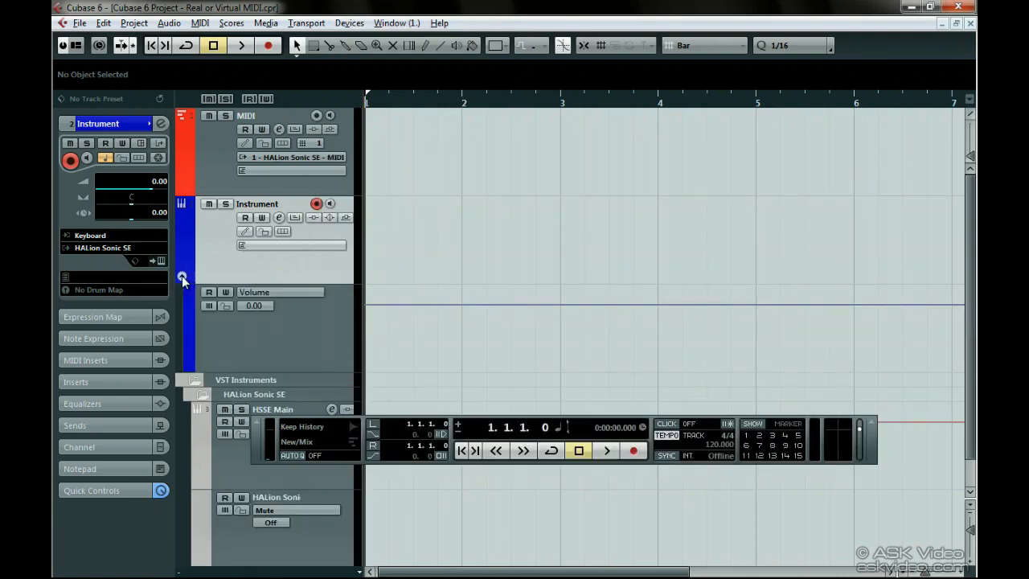
Check the Instrument track's automation parameters, and draw a wavy volume curve in its lane from about bar 1 to mid bar 4.
click(267, 294)
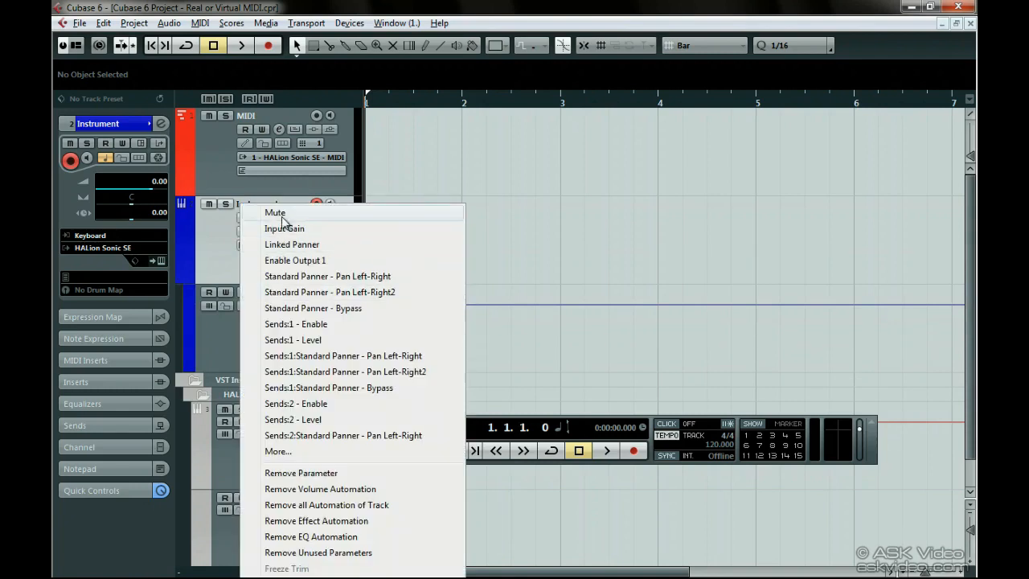
click(214, 312)
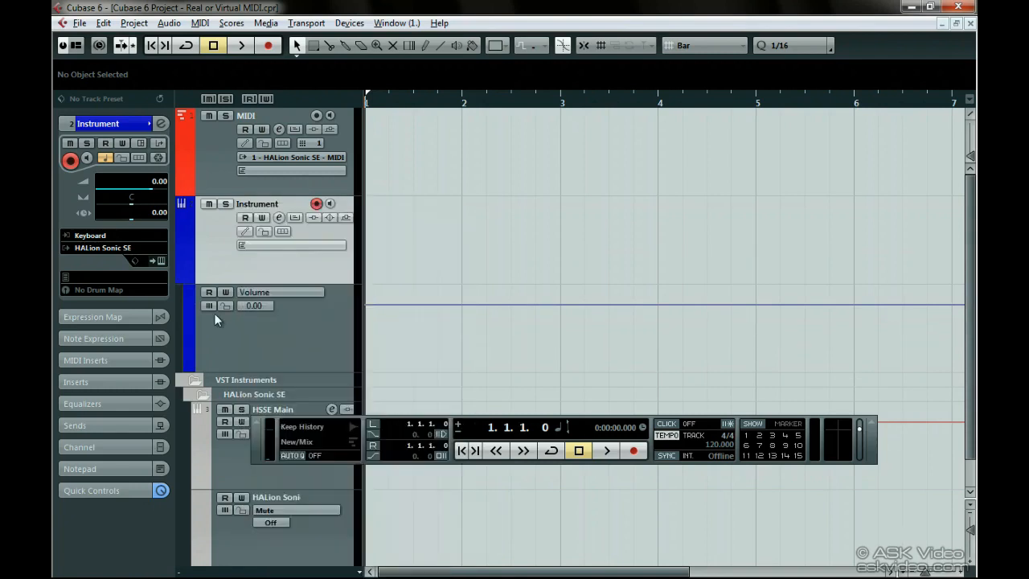
right_click(389, 315)
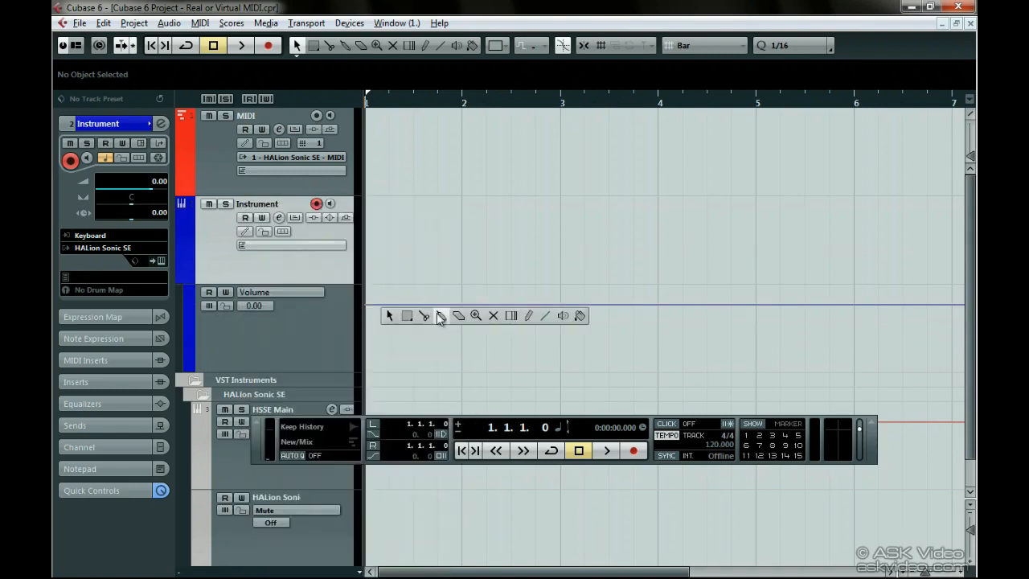
click(528, 315)
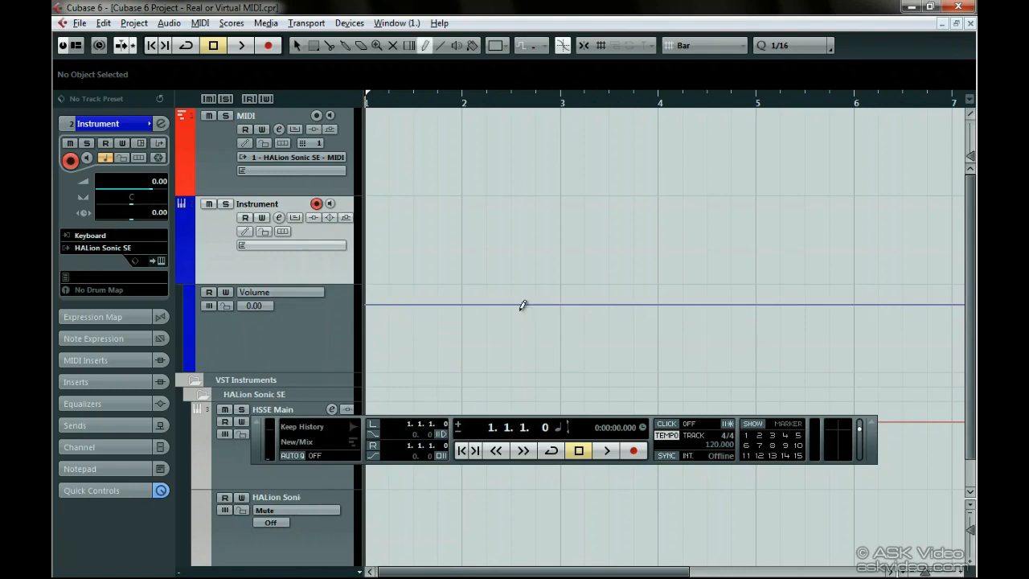
mouse_move(402, 325)
mouse_down()
mouse_move(427, 300)
mouse_move(462, 337)
mouse_move(542, 304)
mouse_move(649, 300)
mouse_move(701, 326)
mouse_up()
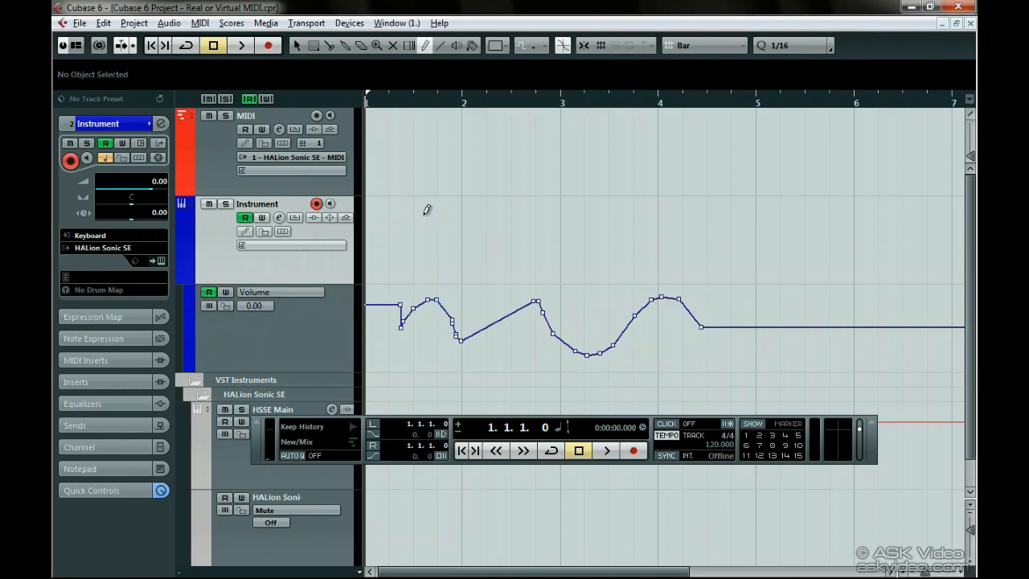
Draw parts in bars 1 and 2 of the Instrument track and across bars 3–4 of the MIDI track, and return to the selection tool.
drag(412, 217, 560, 233)
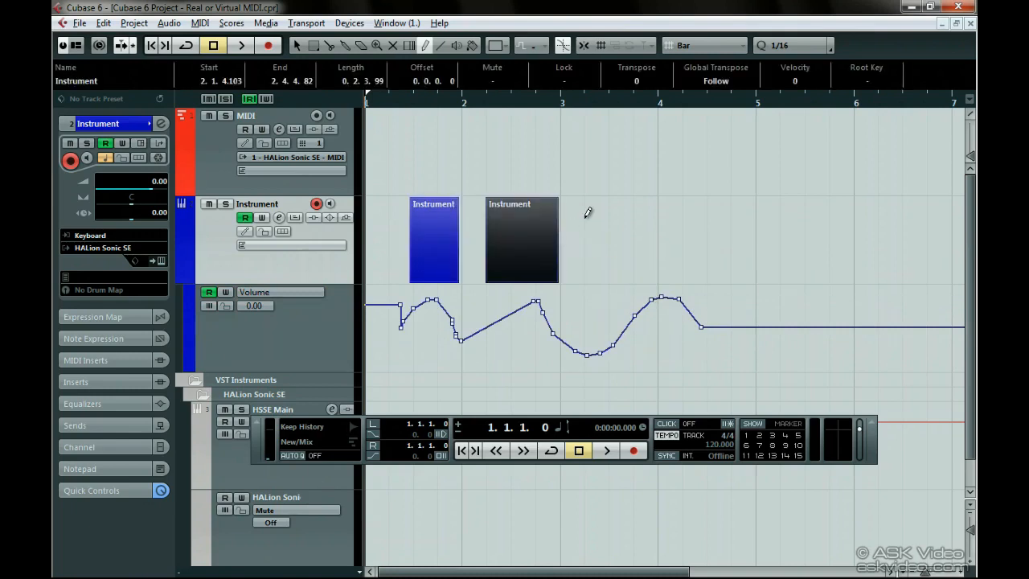
drag(618, 165, 701, 165)
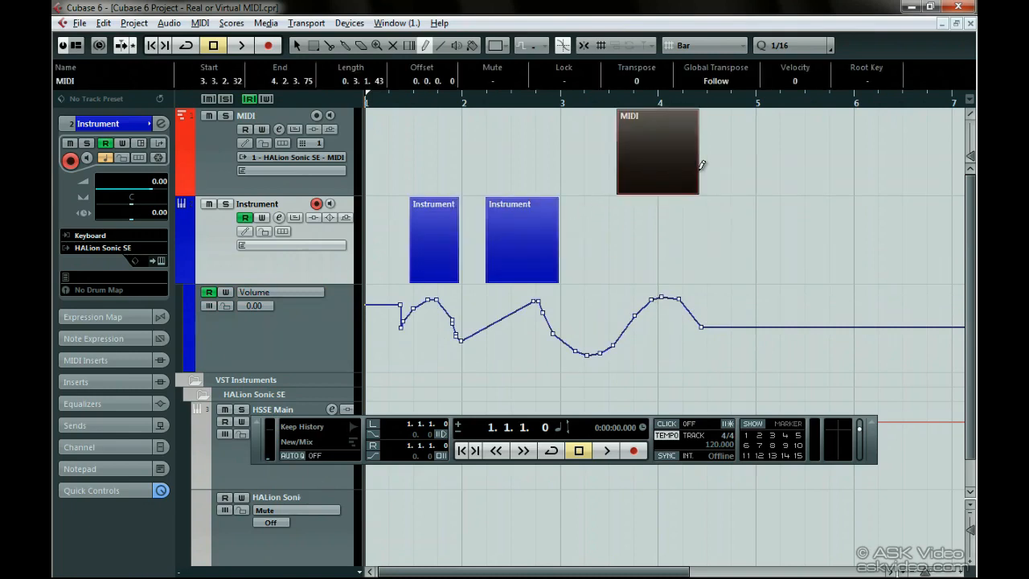
right_click(702, 165)
click(701, 173)
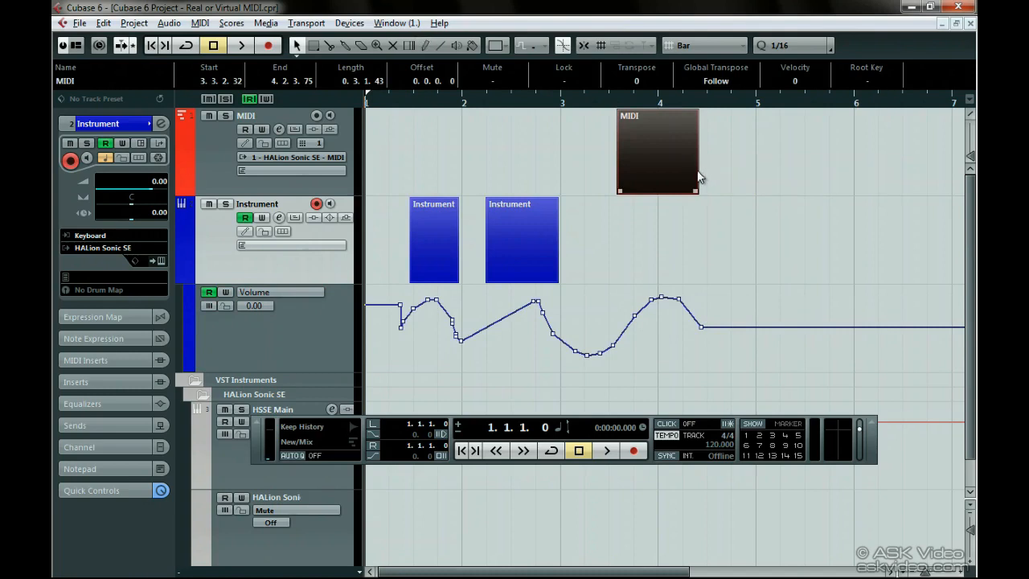
Swap the parts between tracks: the MIDI part onto the Instrument track, and both Instrument parts onto the MIDI track at the same times.
drag(682, 170, 680, 217)
drag(531, 227, 533, 175)
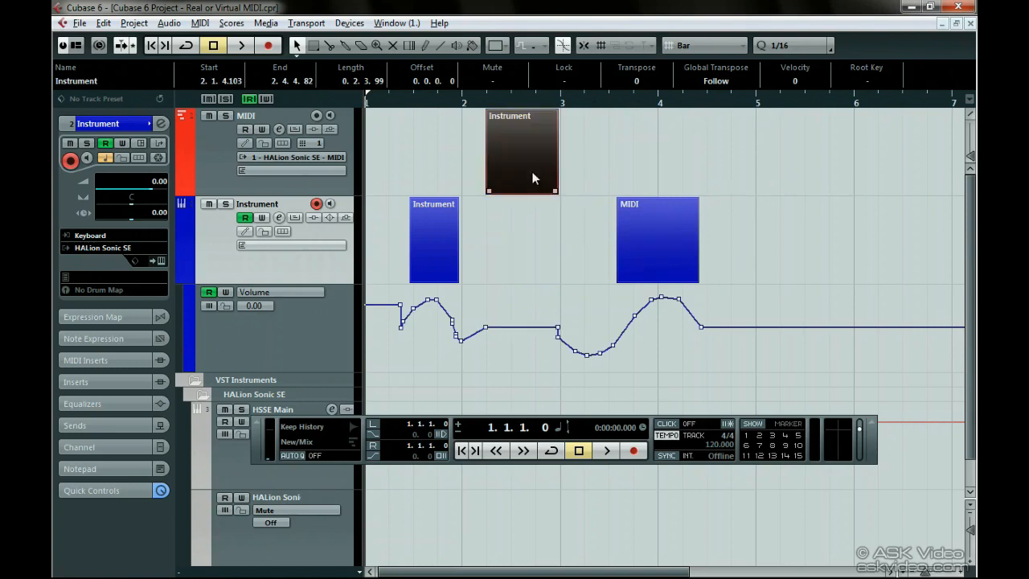
drag(448, 210, 446, 167)
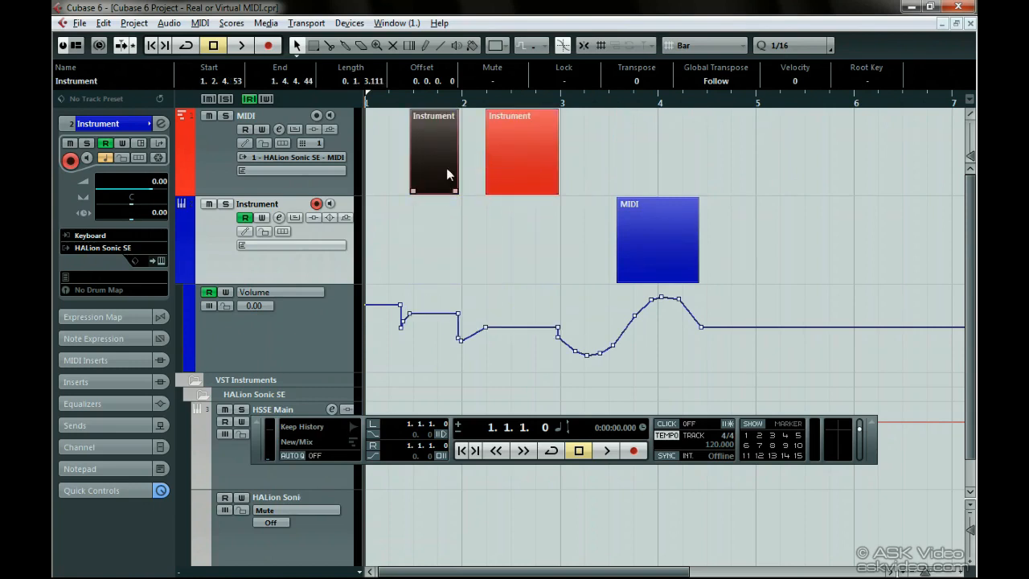
Move the bar 2 part to the Instrument track and back, the MIDI part to the MIDI track, and the bar 1 part to the Instrument track.
click(489, 168)
drag(511, 168, 509, 236)
drag(665, 236, 670, 190)
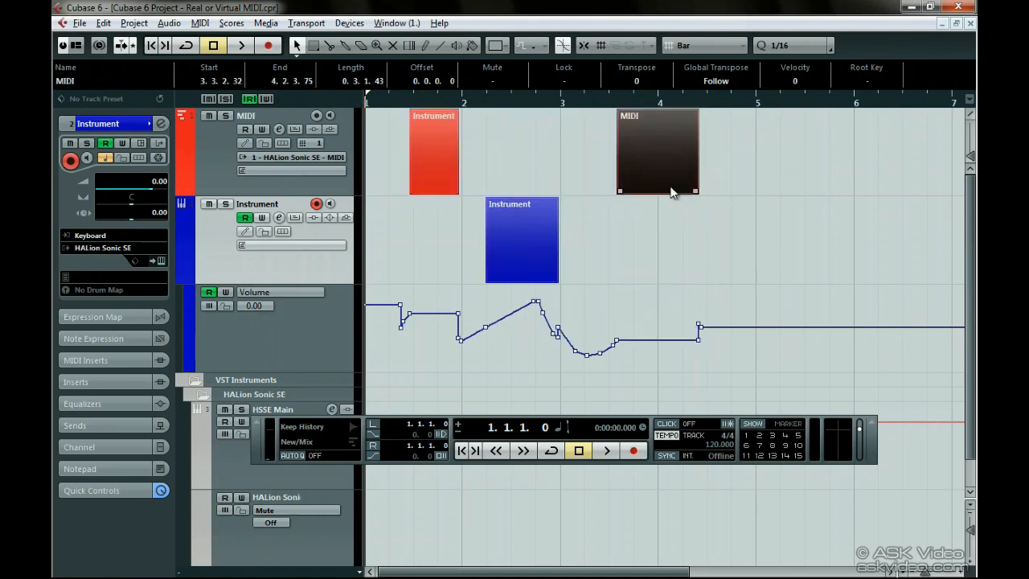
drag(537, 234, 535, 188)
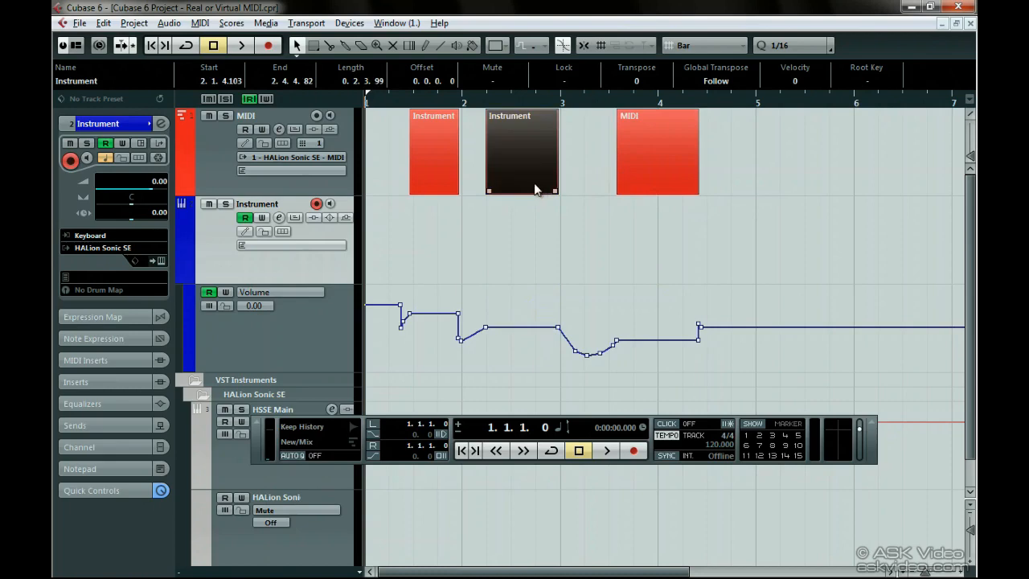
drag(455, 179, 435, 221)
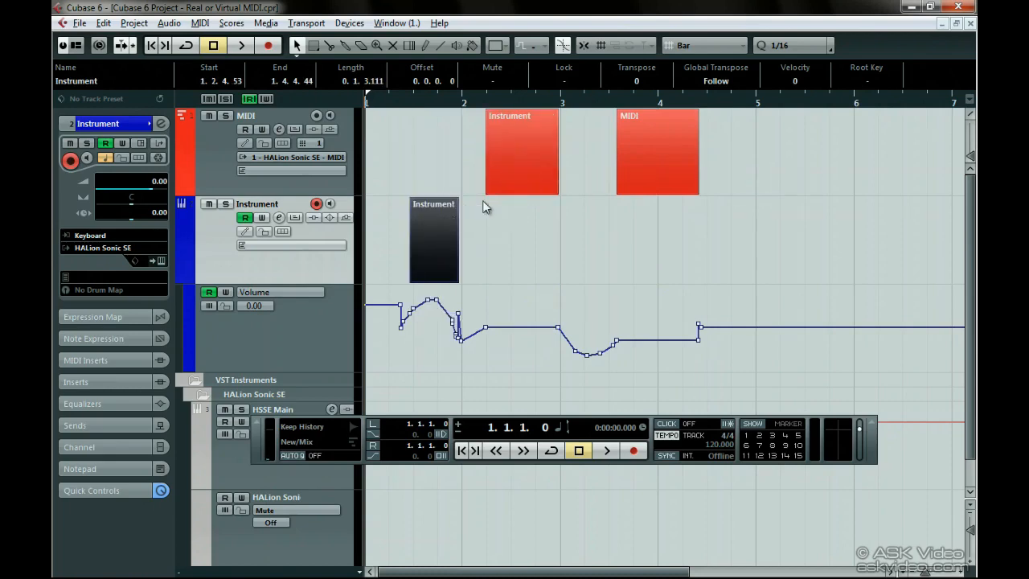